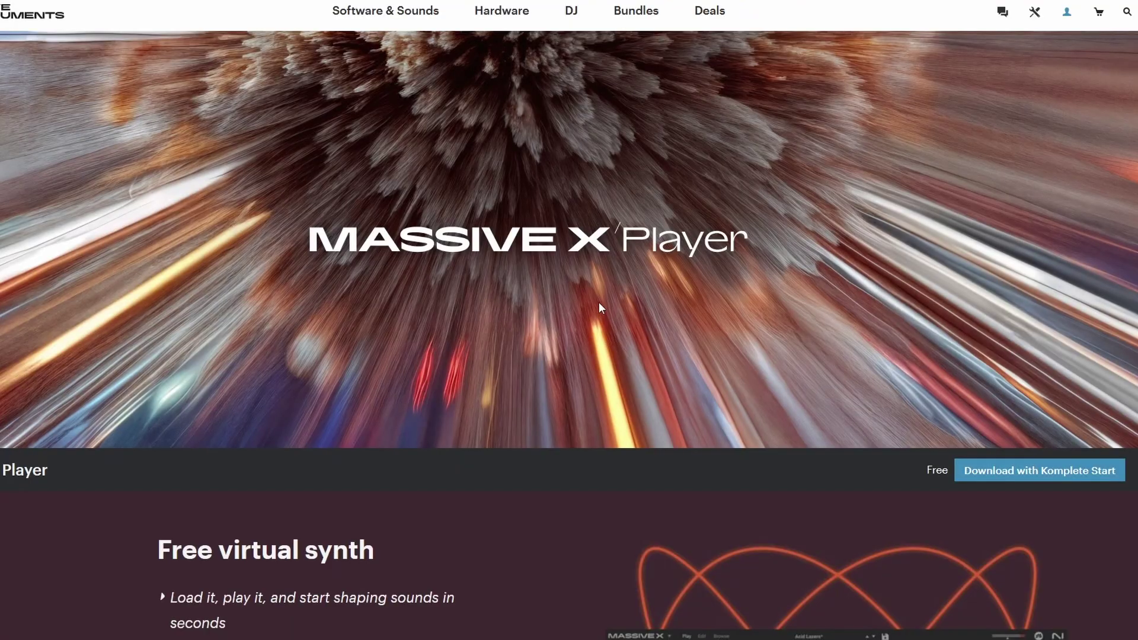
# Review the free synth's features on the Massive X Player product page.
pyautogui.scroll(-5, 598, 301)
pyautogui.scroll(-3, 597, 308)
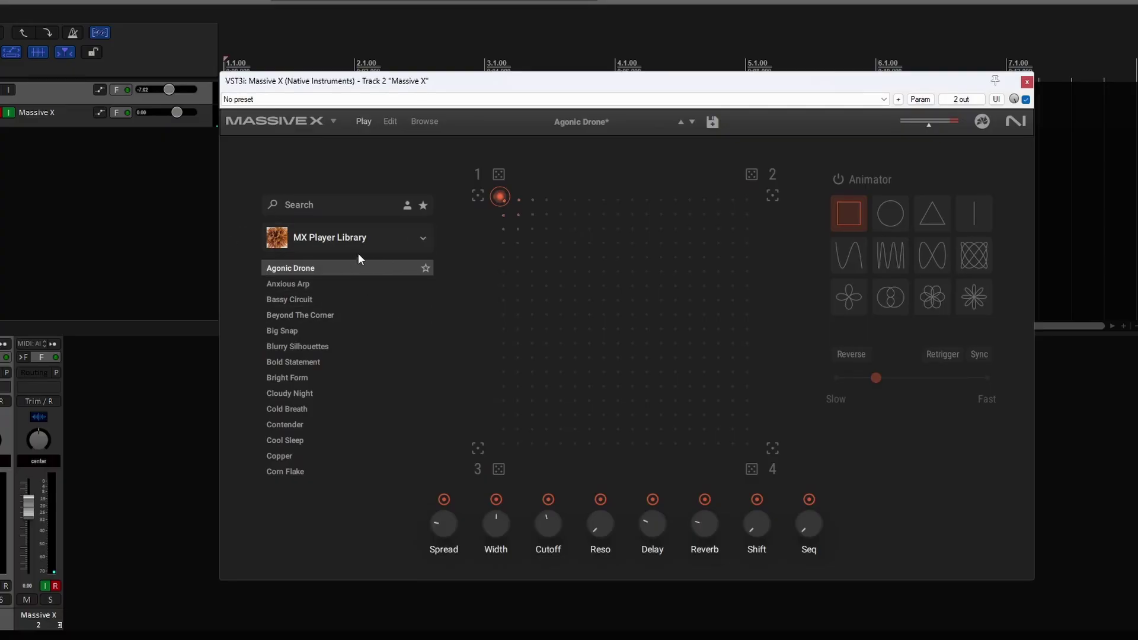
# In the Massive X plug-in, browse the presets of the MX Player Library bank.
pyautogui.scroll(-15, 356, 377)
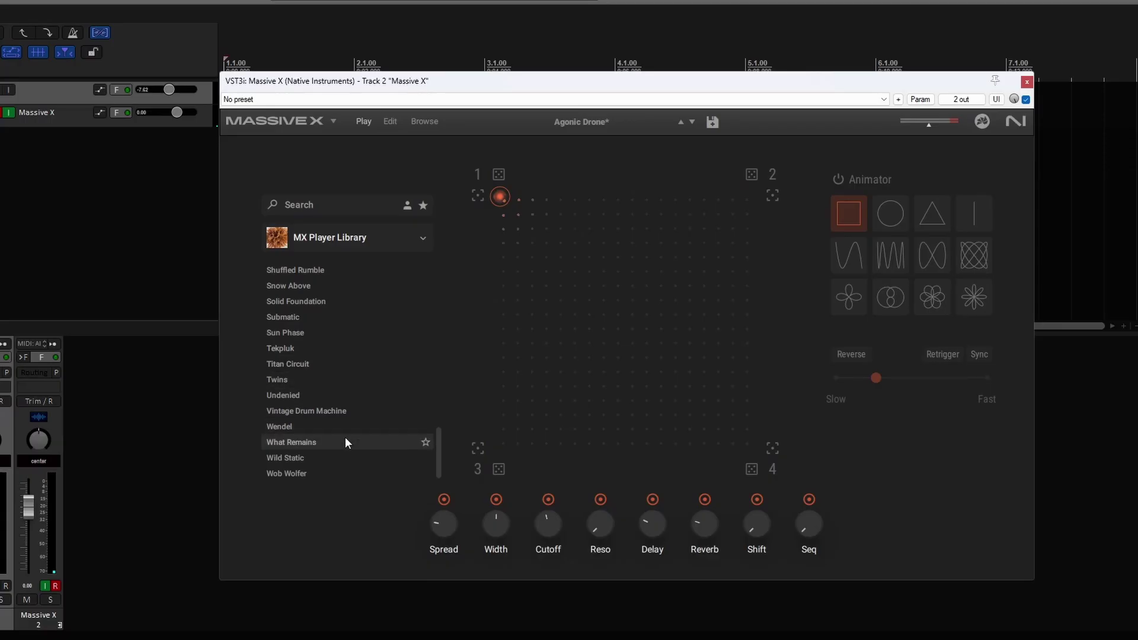
pyautogui.scroll(15, 346, 442)
pyautogui.scroll(-10, 289, 414)
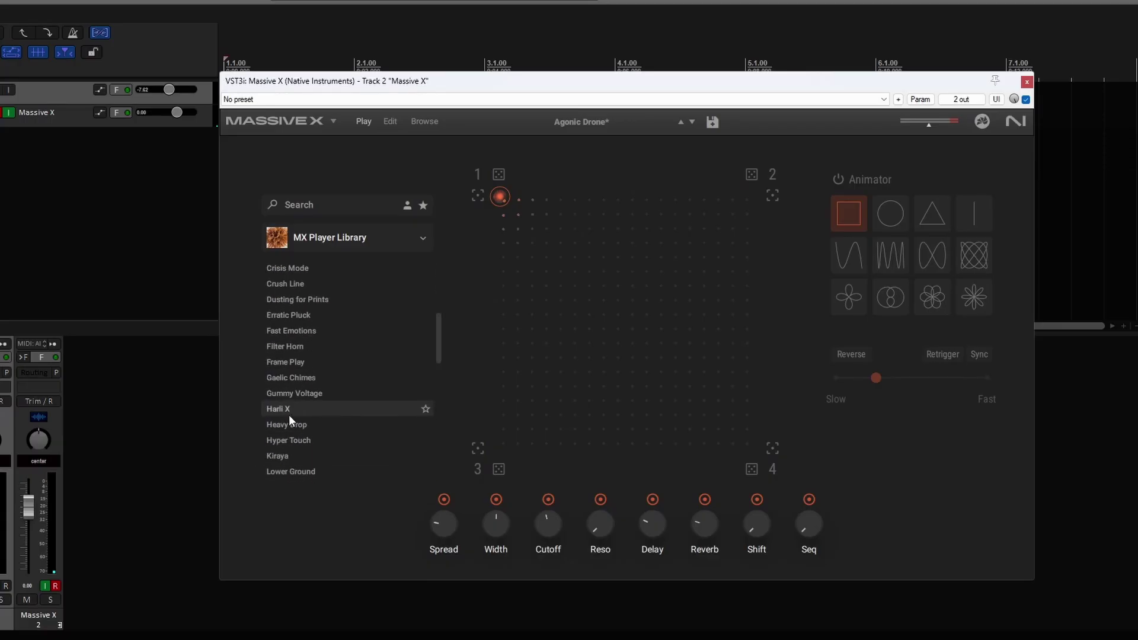
pyautogui.scroll(2, 299, 427)
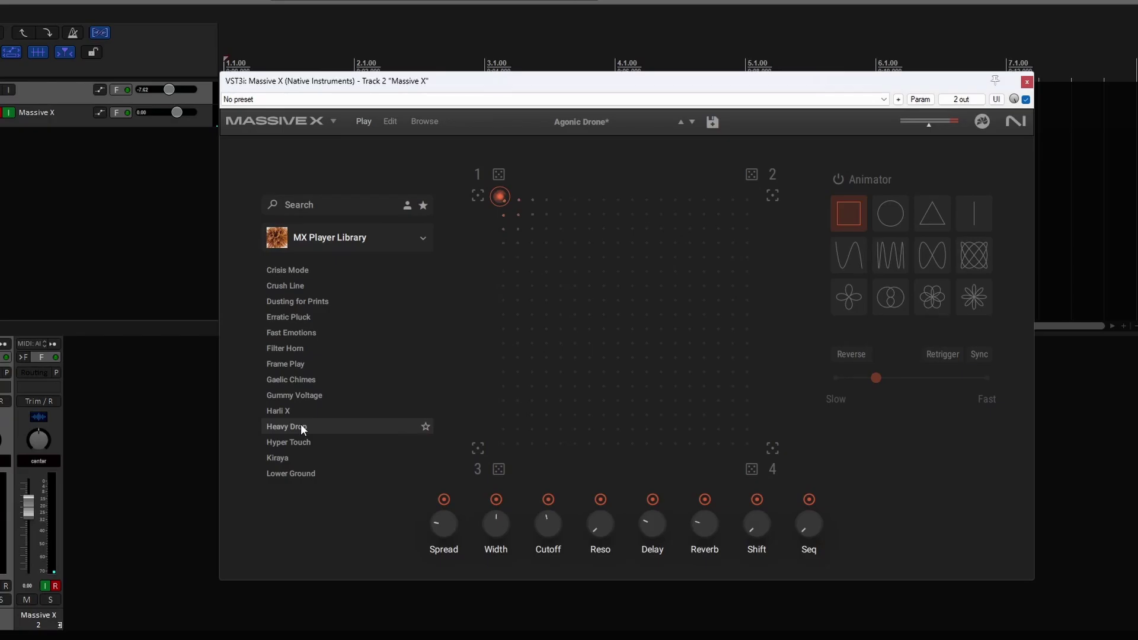
pyautogui.scroll(2, 303, 382)
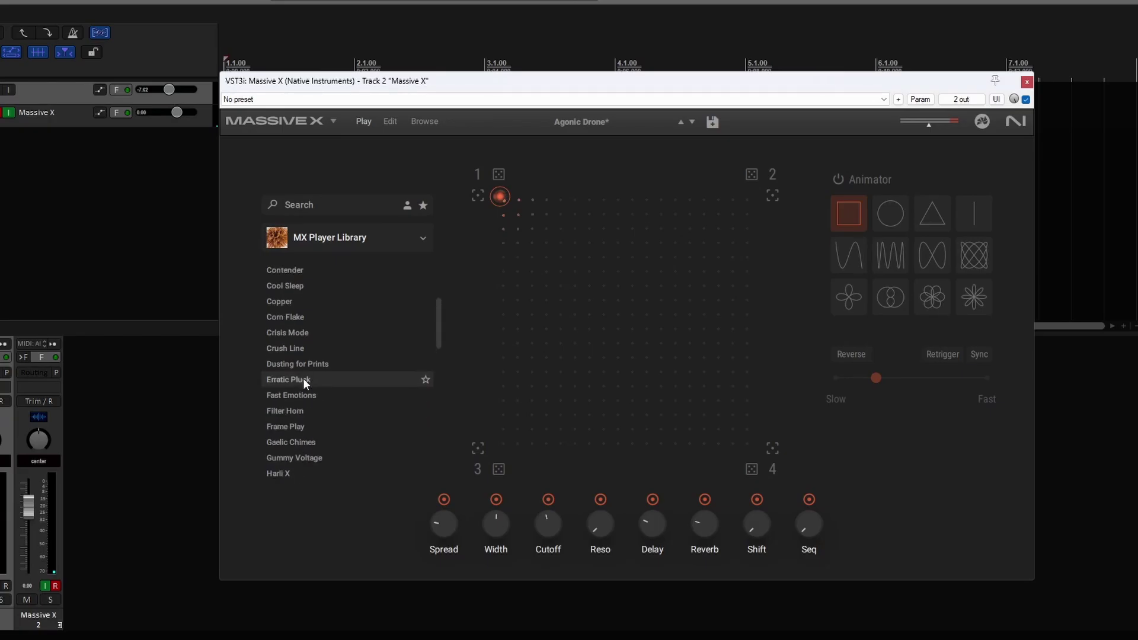
# Switch the preset bank to Bass Music Essentials and browse its presets.
pyautogui.click(385, 237)
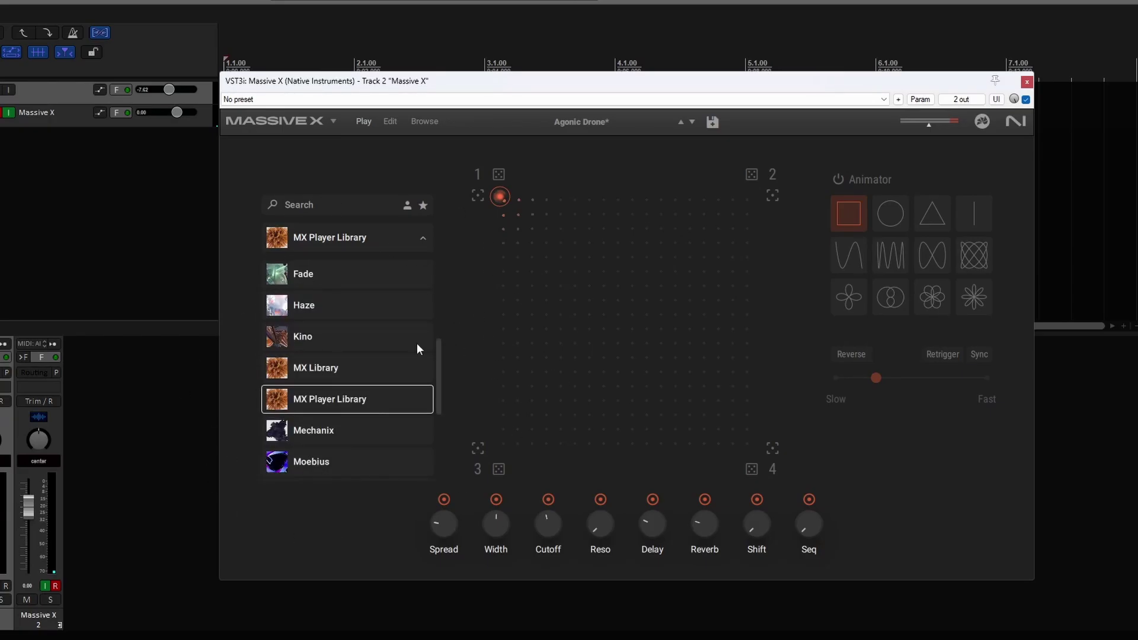
pyautogui.scroll(3, 417, 344)
pyautogui.scroll(1, 428, 372)
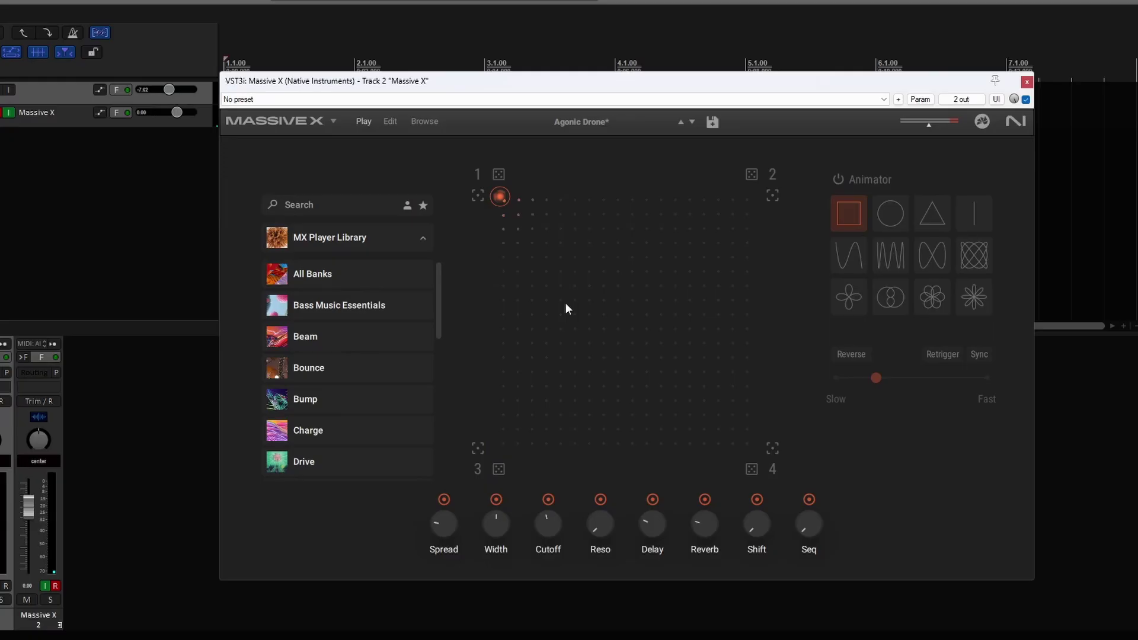
pyautogui.click(401, 308)
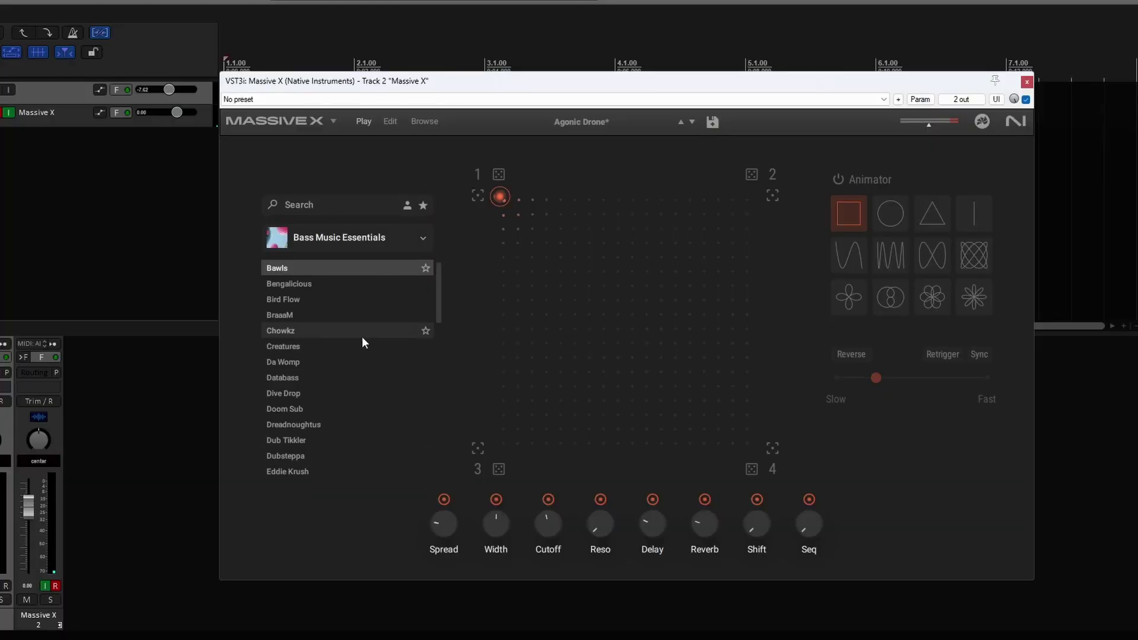
pyautogui.scroll(-3, 368, 368)
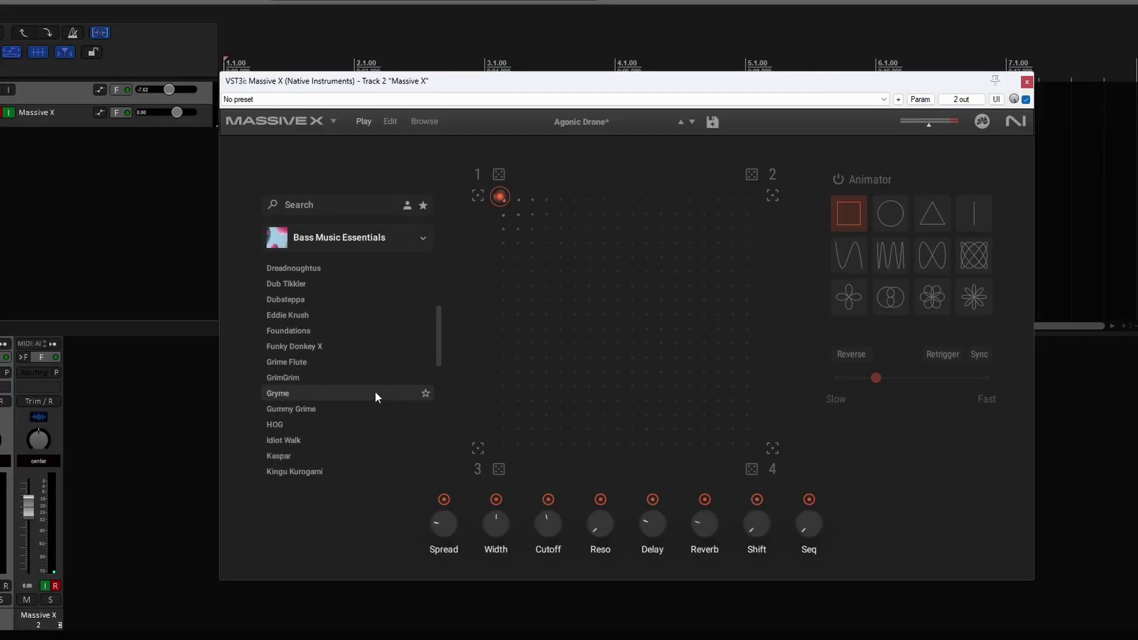
pyautogui.scroll(-2, 332, 410)
pyautogui.scroll(-8, 329, 411)
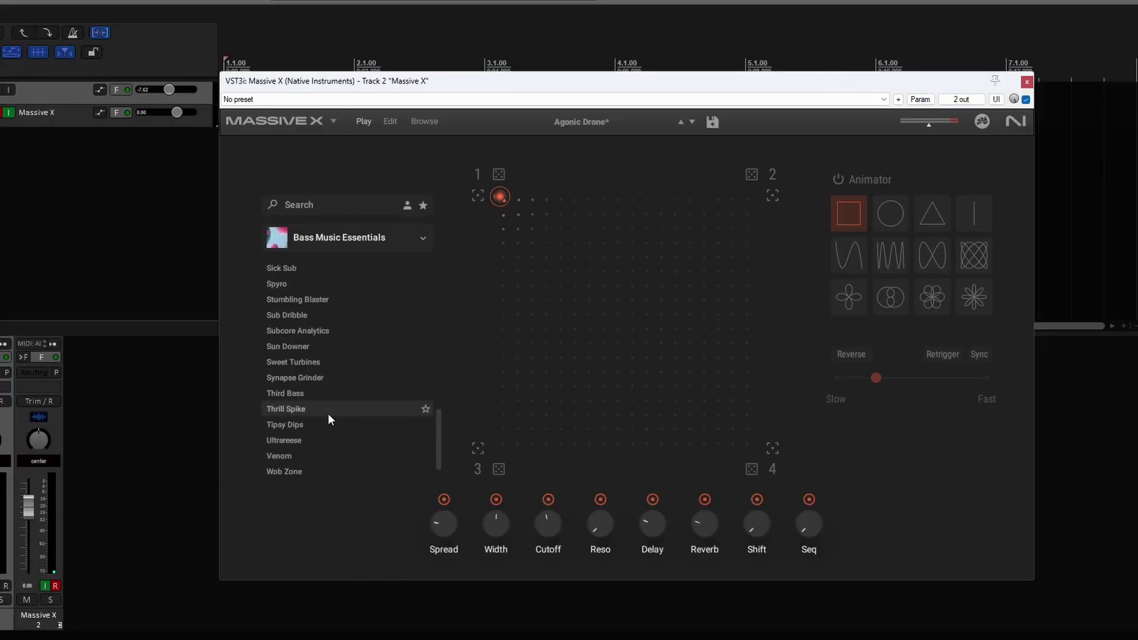
# Look through the available banks and select MX Player Library again as the preset bank.
pyautogui.click(384, 236)
pyautogui.scroll(-6, 346, 372)
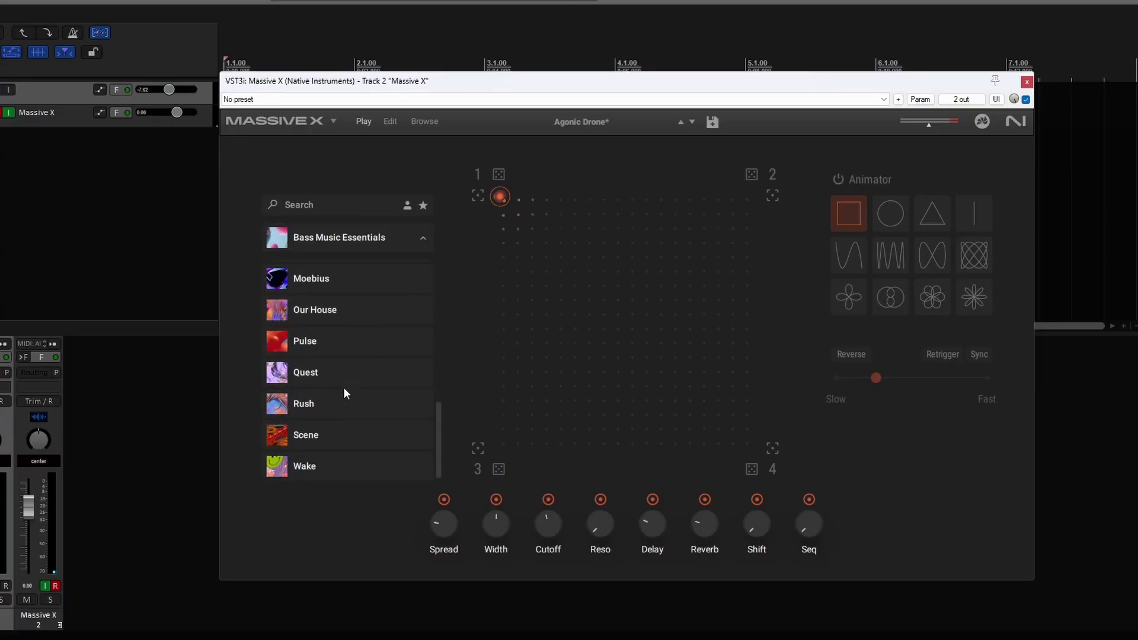
pyautogui.scroll(2, 343, 387)
pyautogui.click(362, 313)
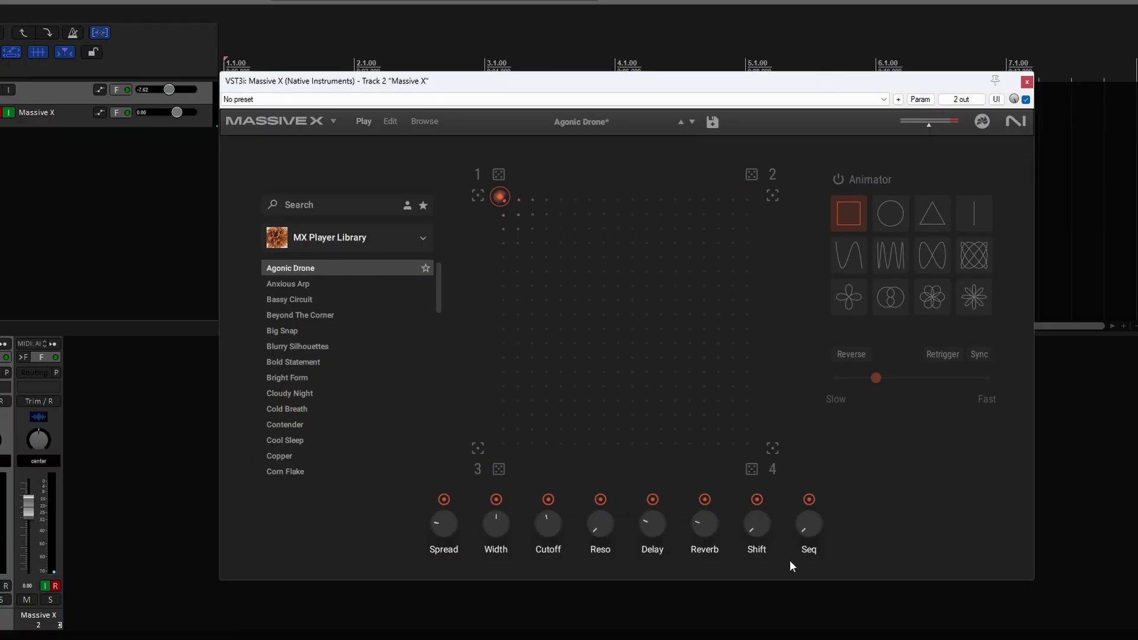
# Try the Beyond The Corner, Bright Form, Cloudy Night, Cold Breath and Contender presets, and return to Agonic Drone.
pyautogui.moveTo(711, 528)
pyautogui.click(291, 317)
pyautogui.click(309, 382)
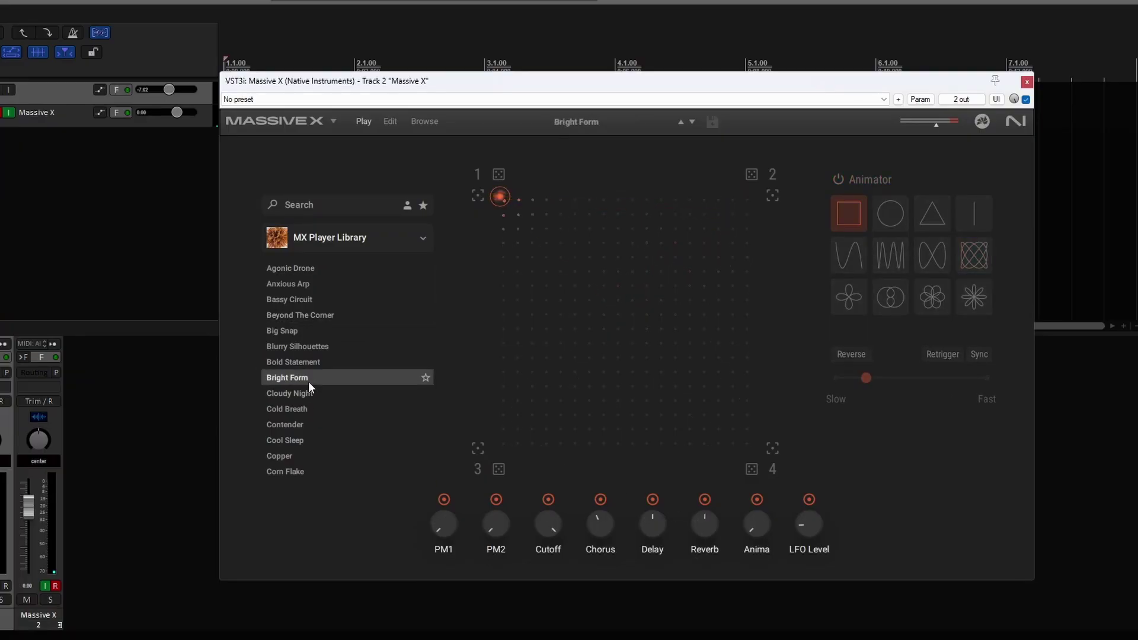
pyautogui.click(310, 394)
pyautogui.click(305, 407)
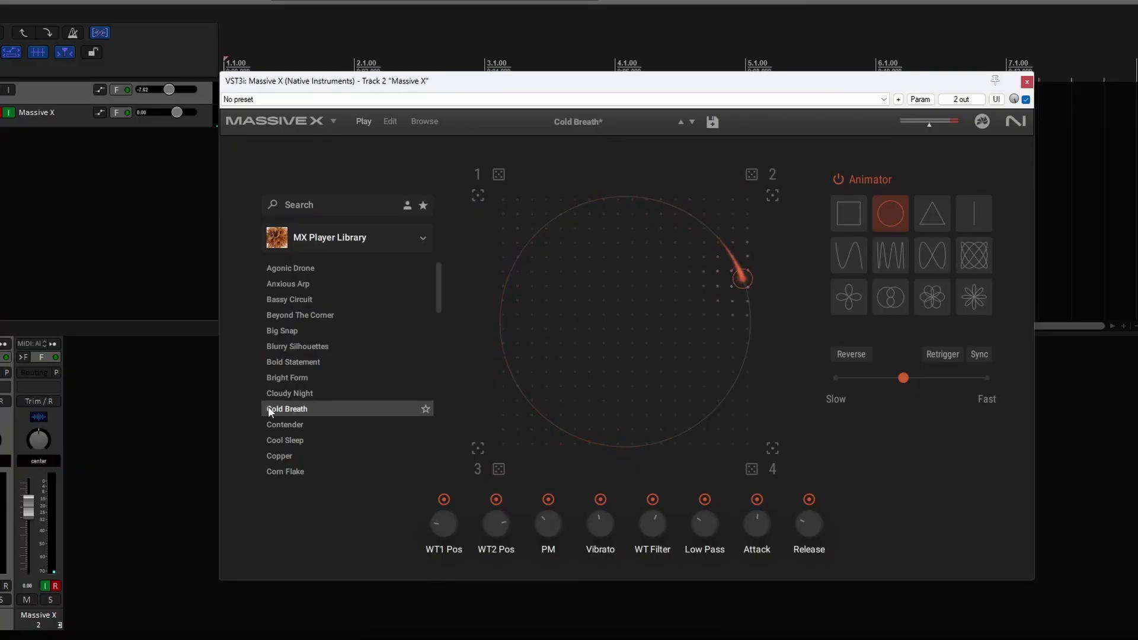
pyautogui.click(294, 425)
pyautogui.press('Home')
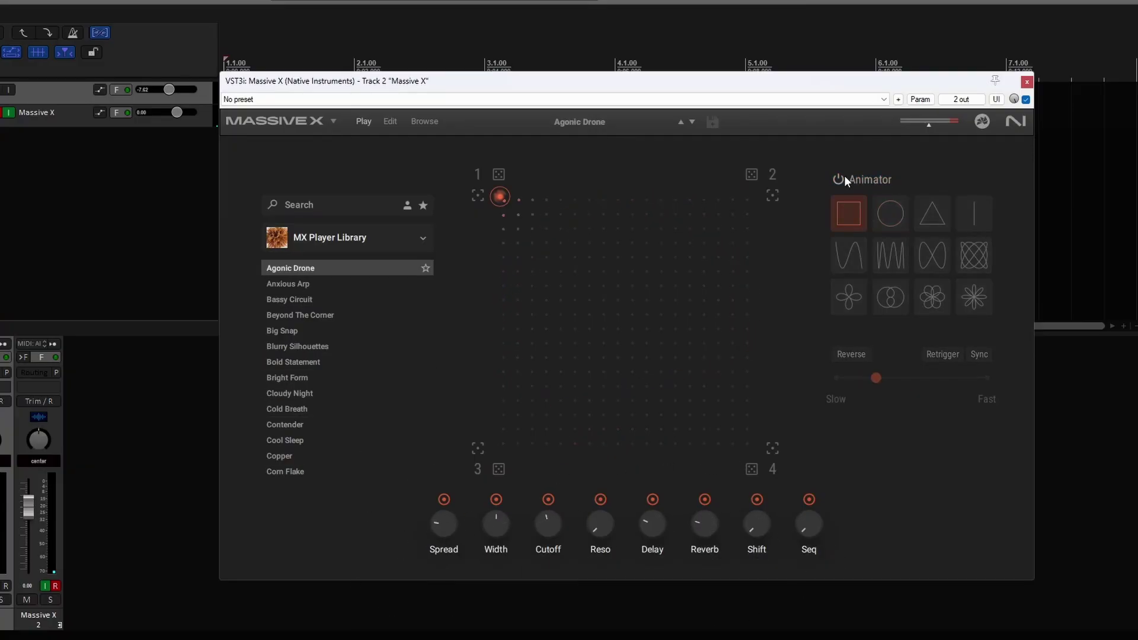
# Turn on the Animator for Agonic Drone and choose the dense interwoven Lissajous path.
pyautogui.click(838, 179)
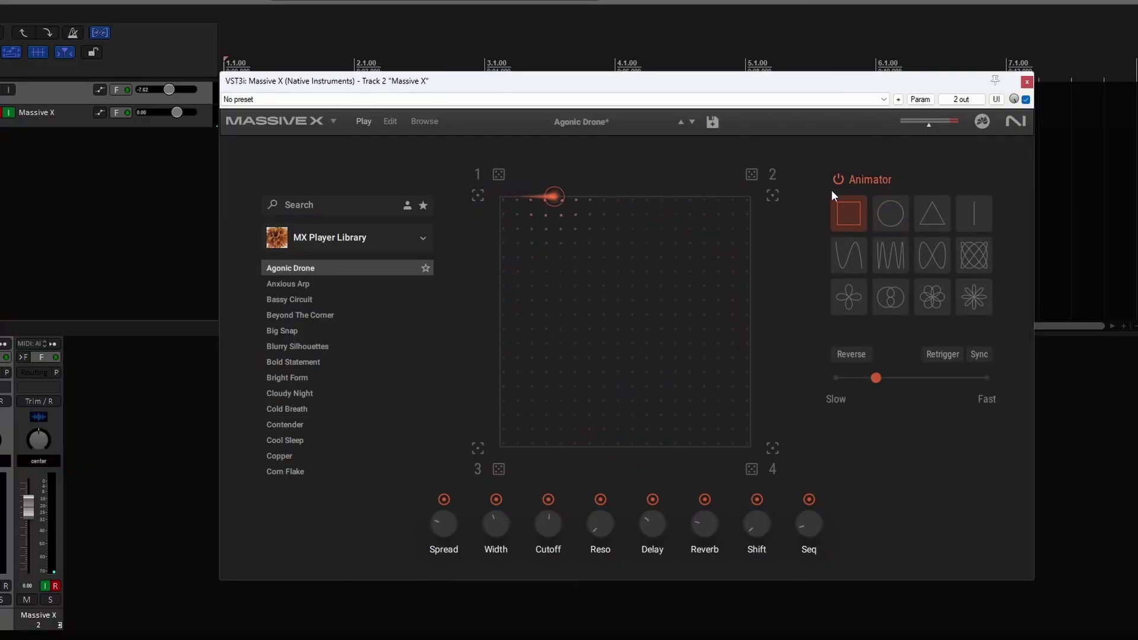
pyautogui.click(973, 253)
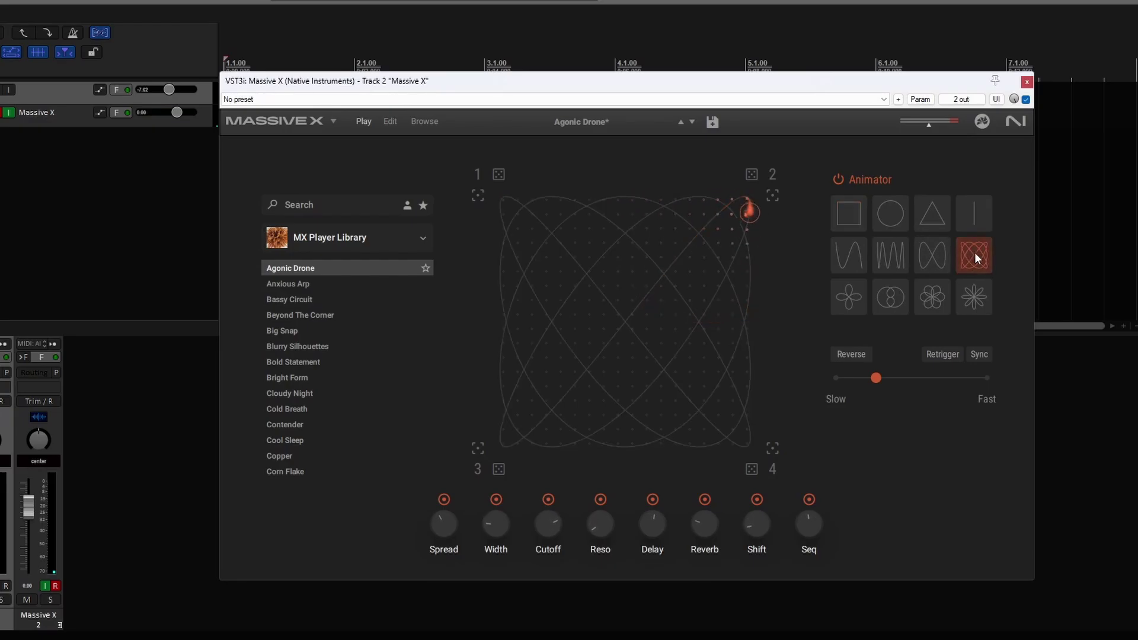
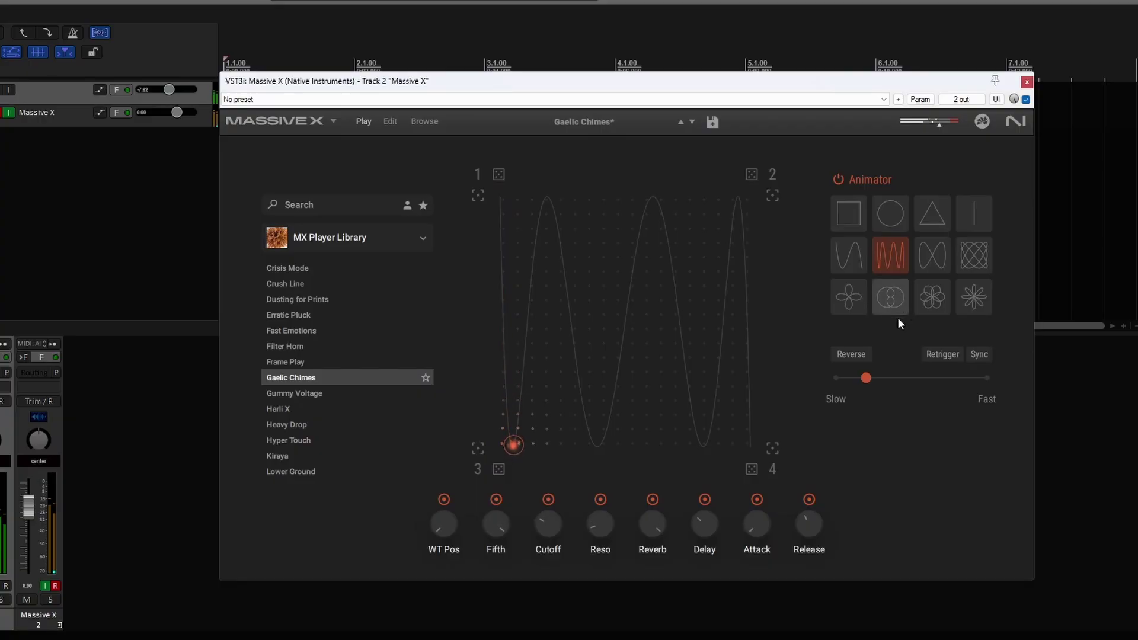
# Raise the Animator speed toward Fast for Gaelic Chimes and try the Reverse and Retrigger options.
pyautogui.moveTo(911, 380); pyautogui.dragTo(945, 378)
pyautogui.click(862, 354)
pyautogui.click(851, 354)
pyautogui.click(938, 355)
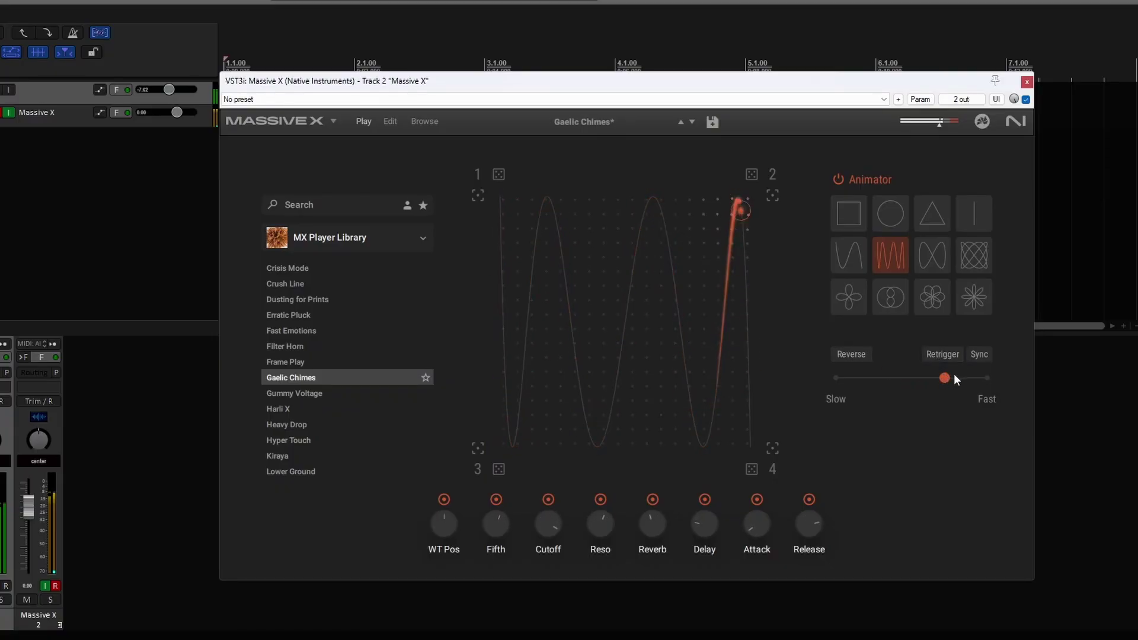
# Sync the Animator rate at 1/4, toggle Retrigger, and turn the Animator on.
pyautogui.click(978, 355)
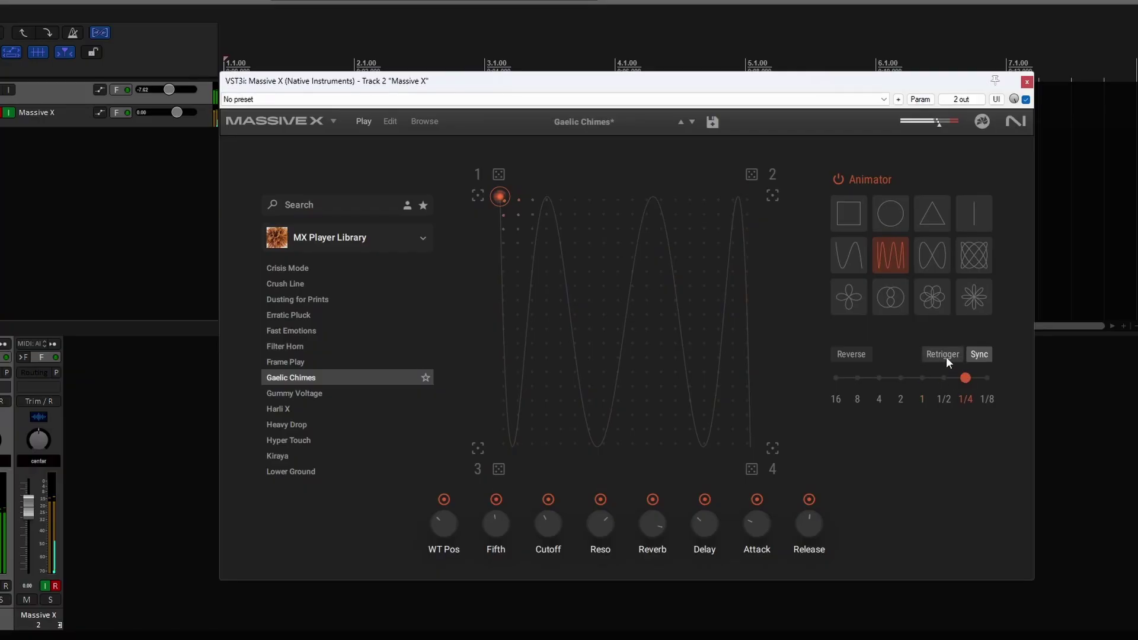
pyautogui.click(946, 358)
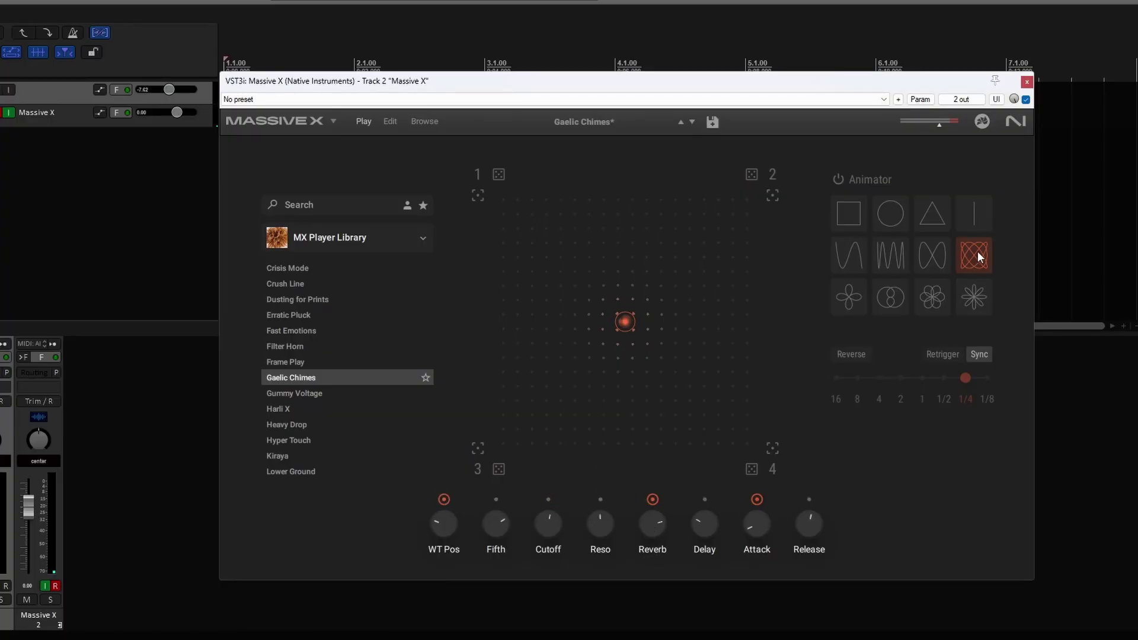
pyautogui.click(838, 179)
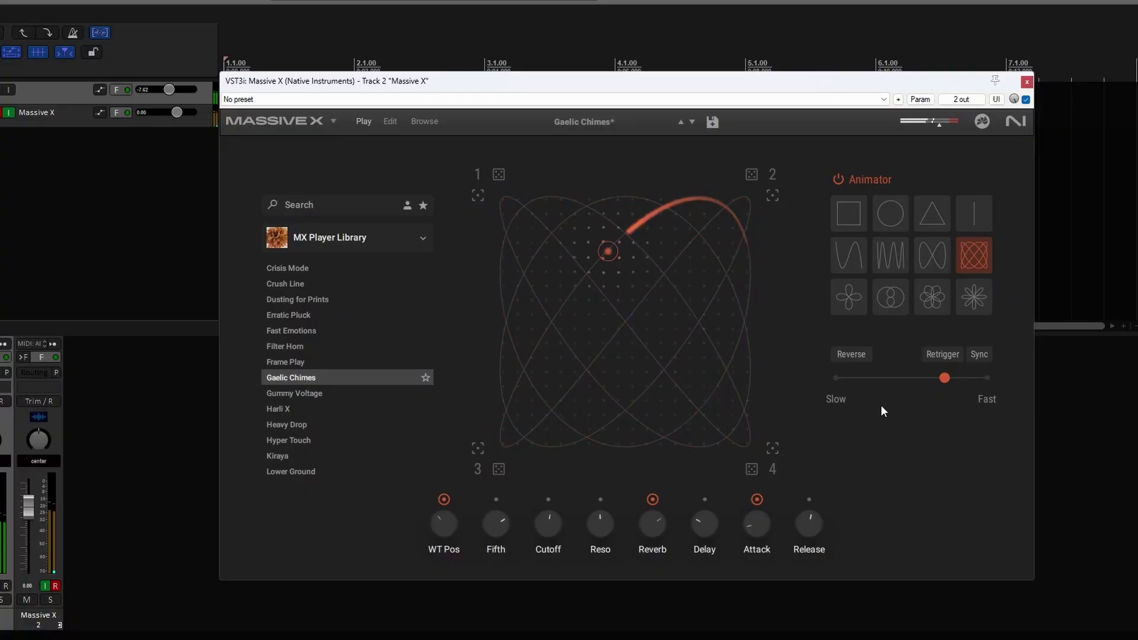
pyautogui.click(2, 112)
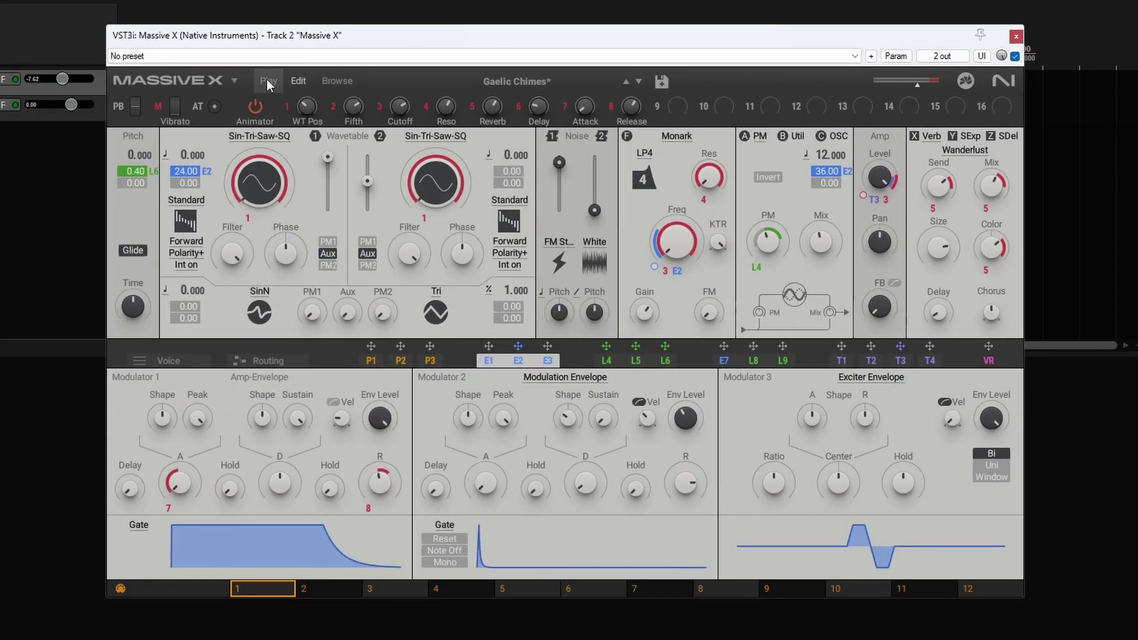
# Switch between the Play and Edit views to compare the performance macros with the full synth controls.
pyautogui.click(267, 79)
pyautogui.click(299, 79)
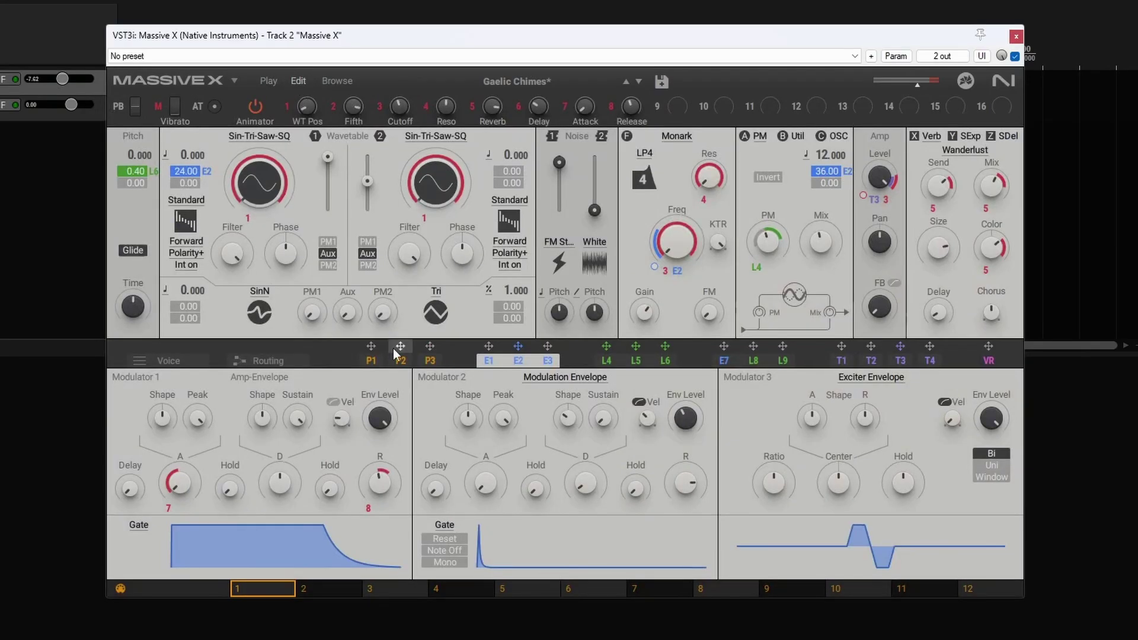
pyautogui.click(262, 83)
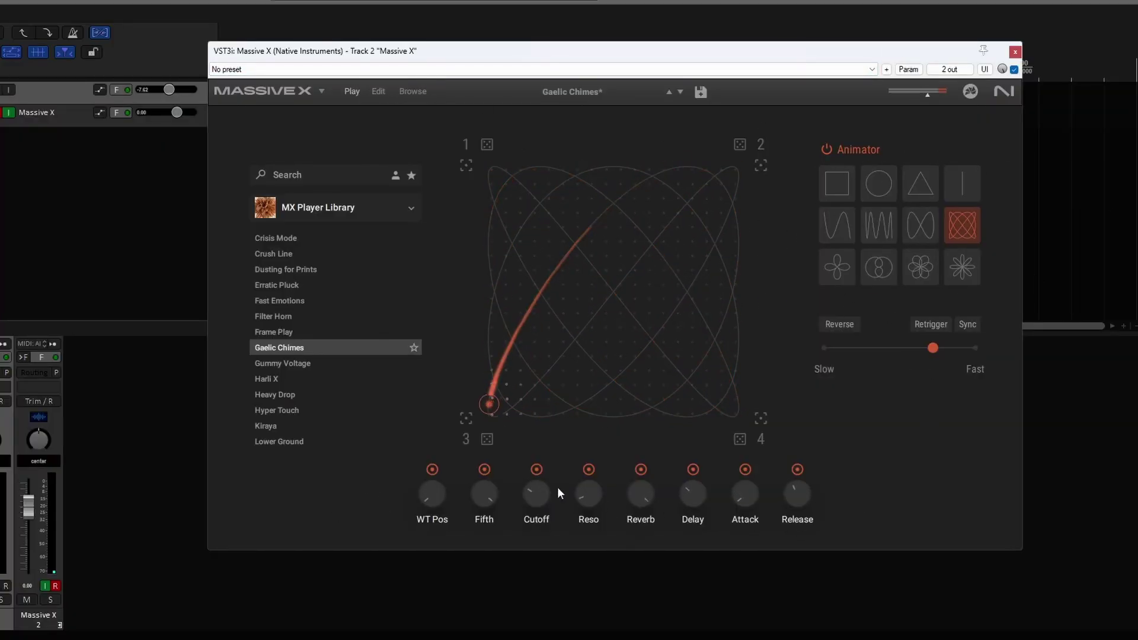
pyautogui.click(379, 91)
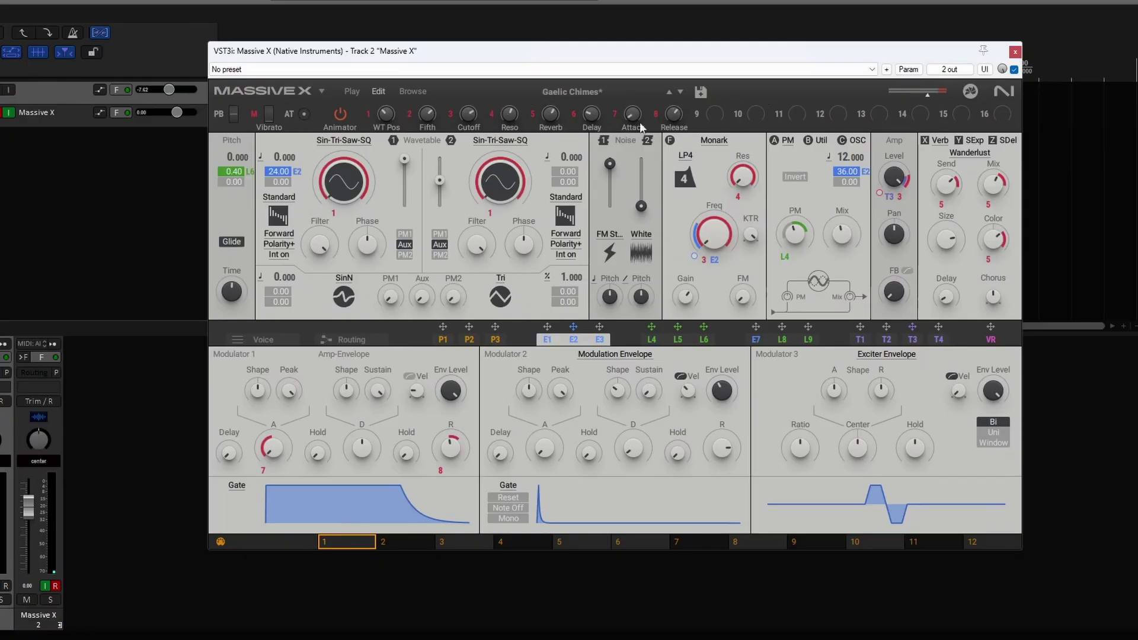
pyautogui.click(353, 93)
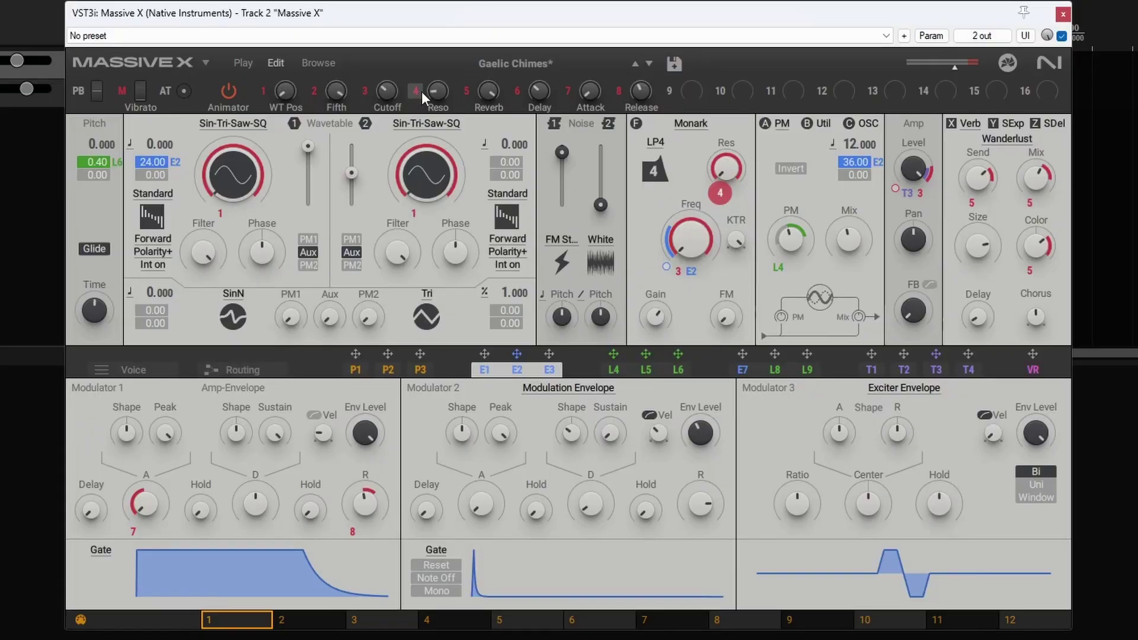
pyautogui.moveTo(422, 92); pyautogui.dragTo(561, 152)
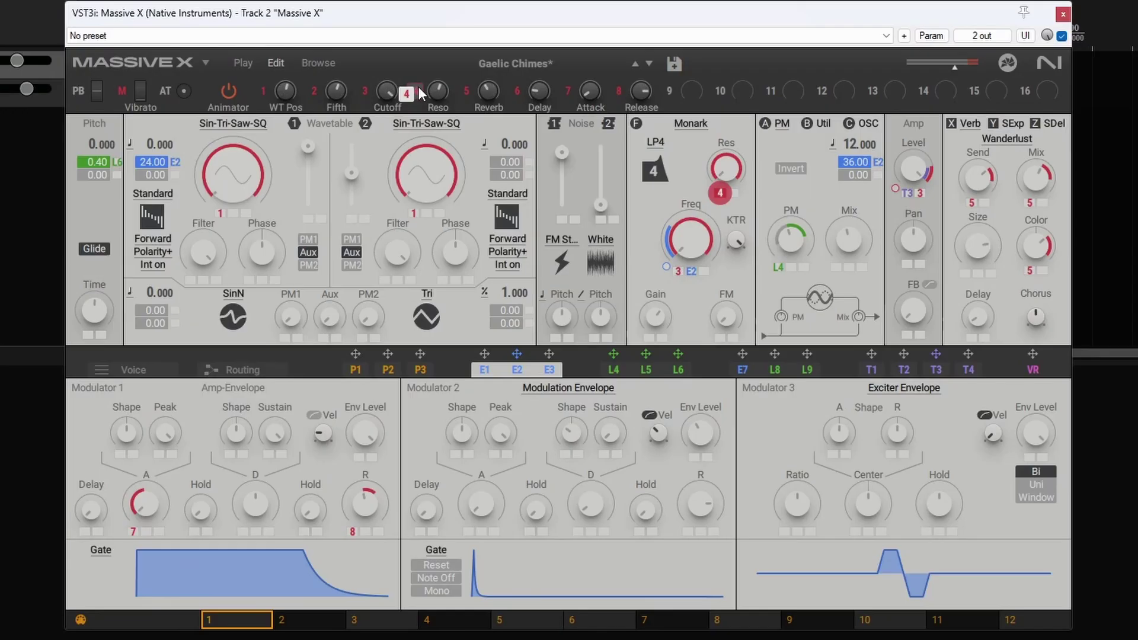
pyautogui.moveTo(420, 90); pyautogui.dragTo(557, 217)
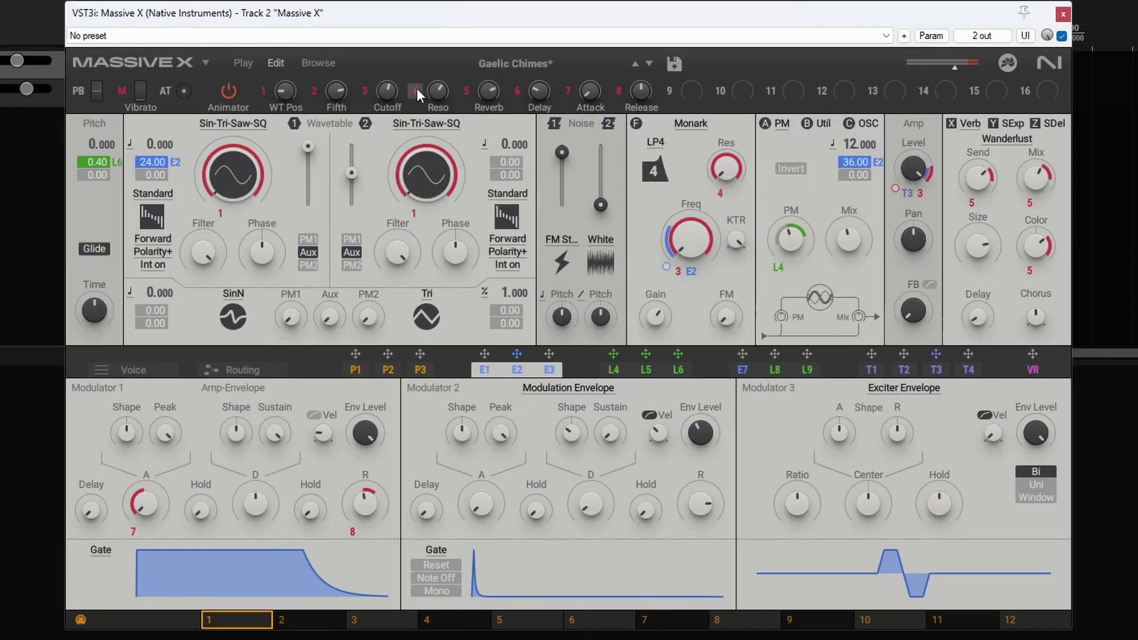
pyautogui.moveTo(417, 88); pyautogui.dragTo(545, 167)
# Reassign macro 4 to the Monark filter's Gain, replacing its existing assignment, and return to the Play view.
pyautogui.moveTo(429, 95); pyautogui.dragTo(652, 338)
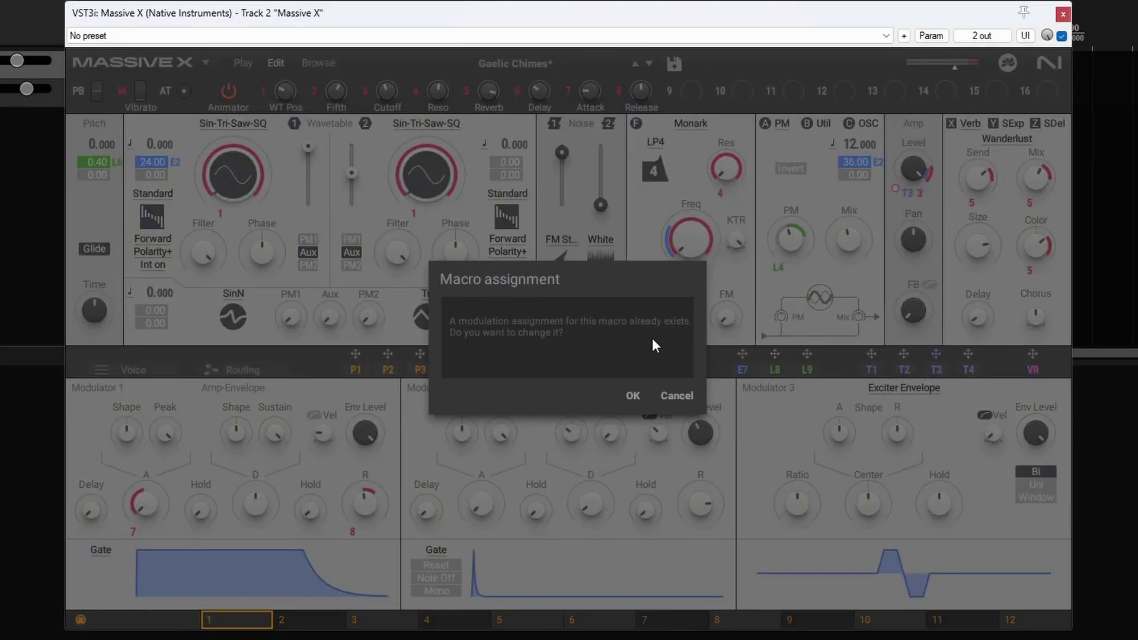
pyautogui.click(634, 396)
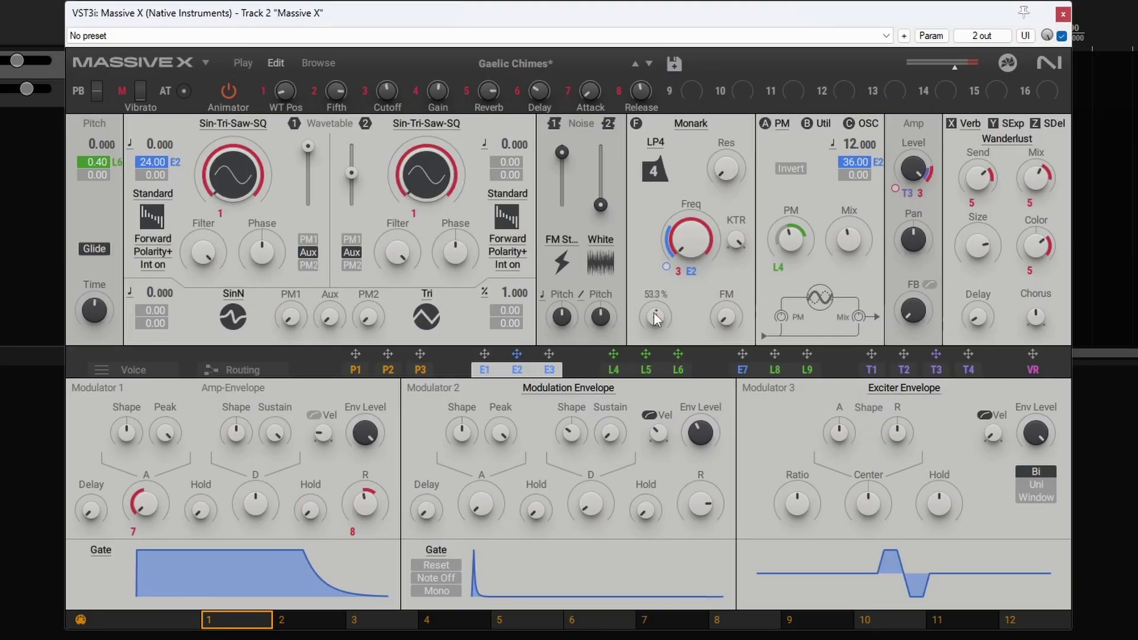
pyautogui.click(246, 64)
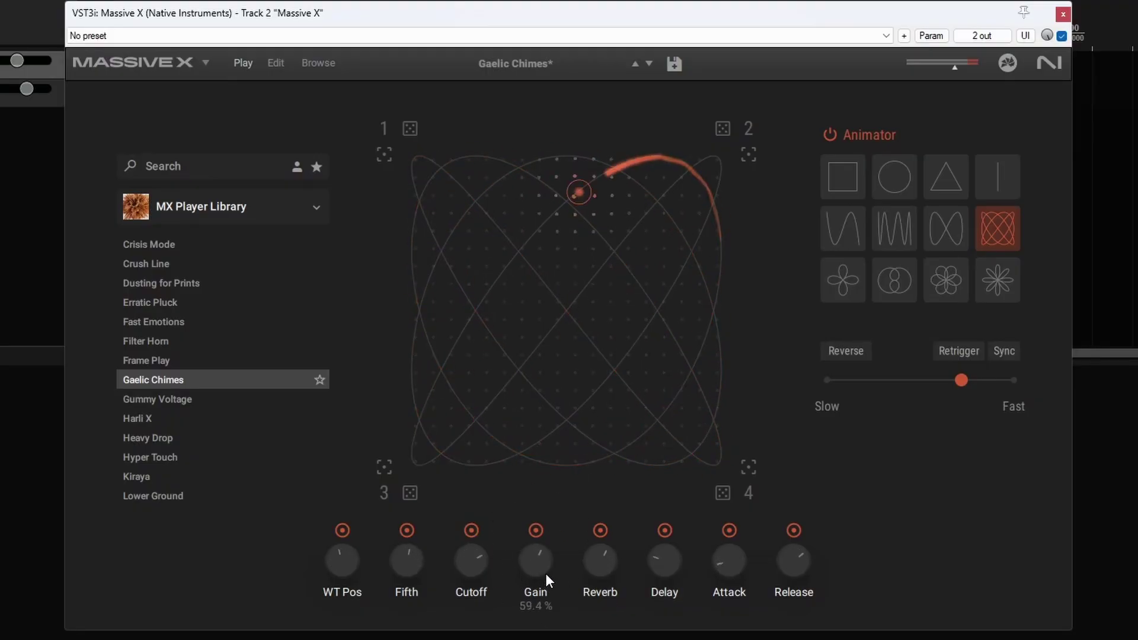
# Disable Animator control for the WT Pos, Fifth, Cutoff, Reverb, Delay, Attack and Release macros.
pyautogui.click(471, 530)
pyautogui.click(406, 529)
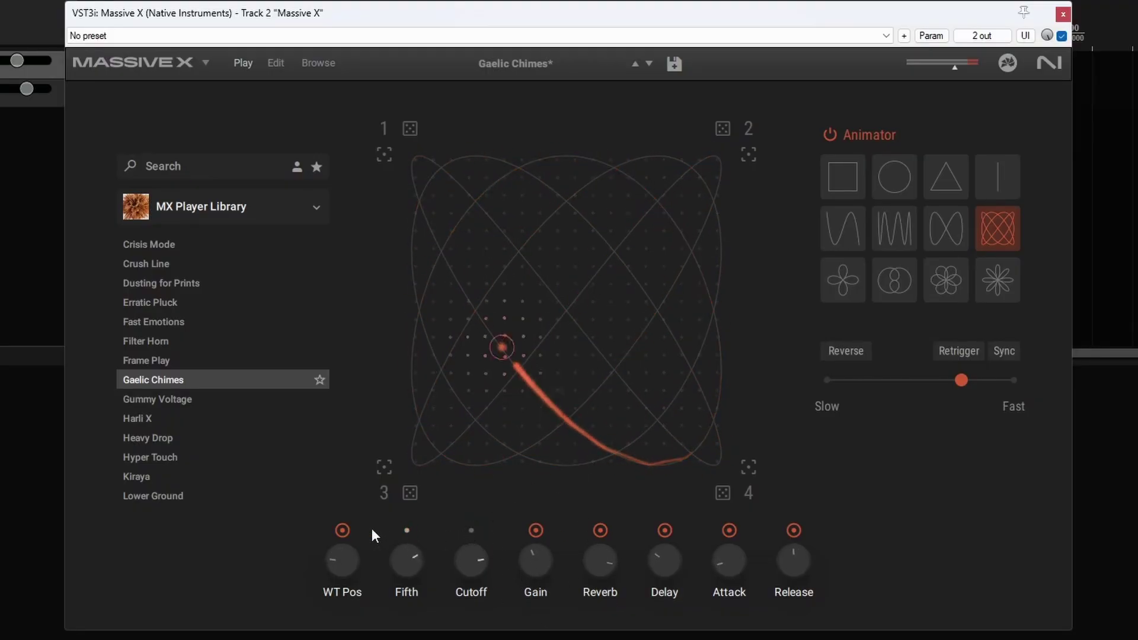
pyautogui.click(342, 530)
pyautogui.click(600, 530)
pyautogui.click(665, 530)
pyautogui.click(729, 530)
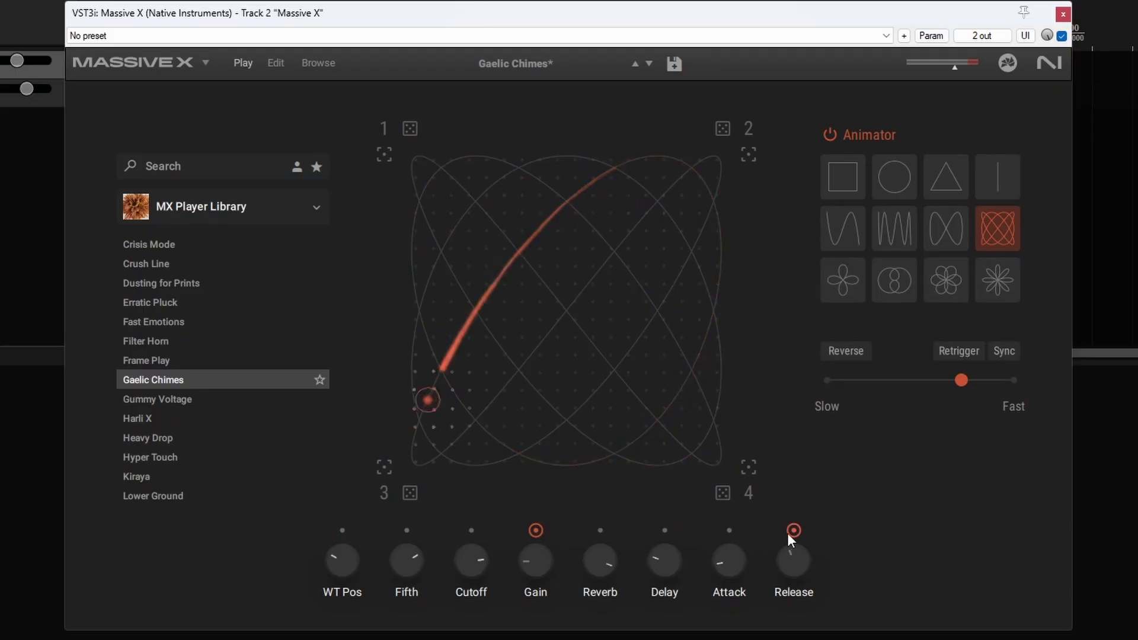
pyautogui.click(793, 530)
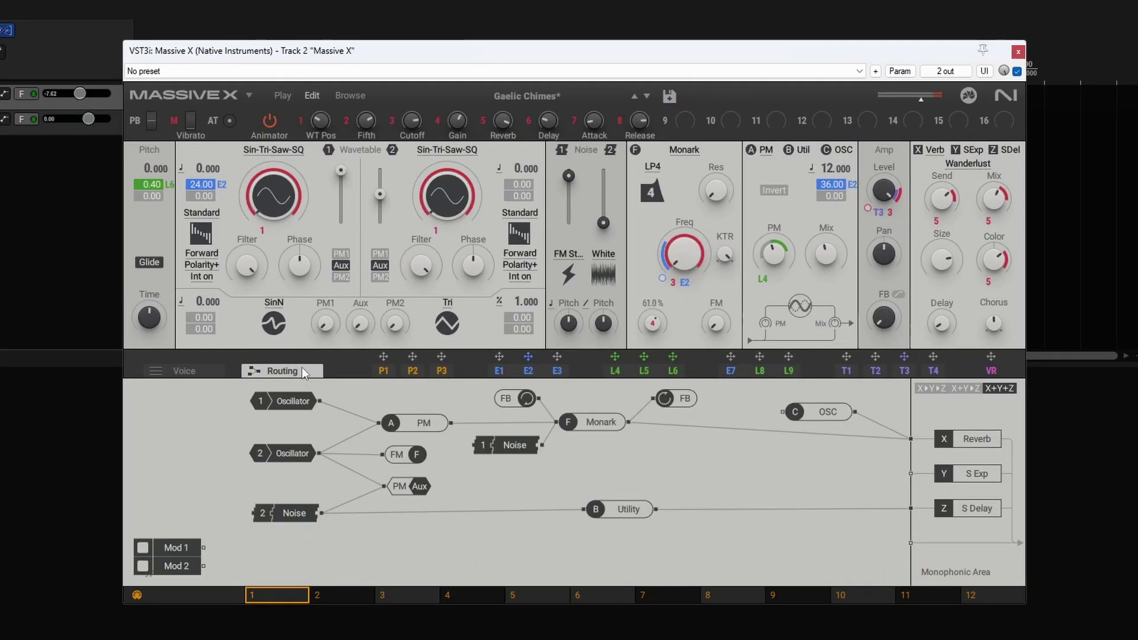
# Show the Voice settings, and load the Init - Massive X preset found by searching the presets for "init".
pyautogui.click(188, 372)
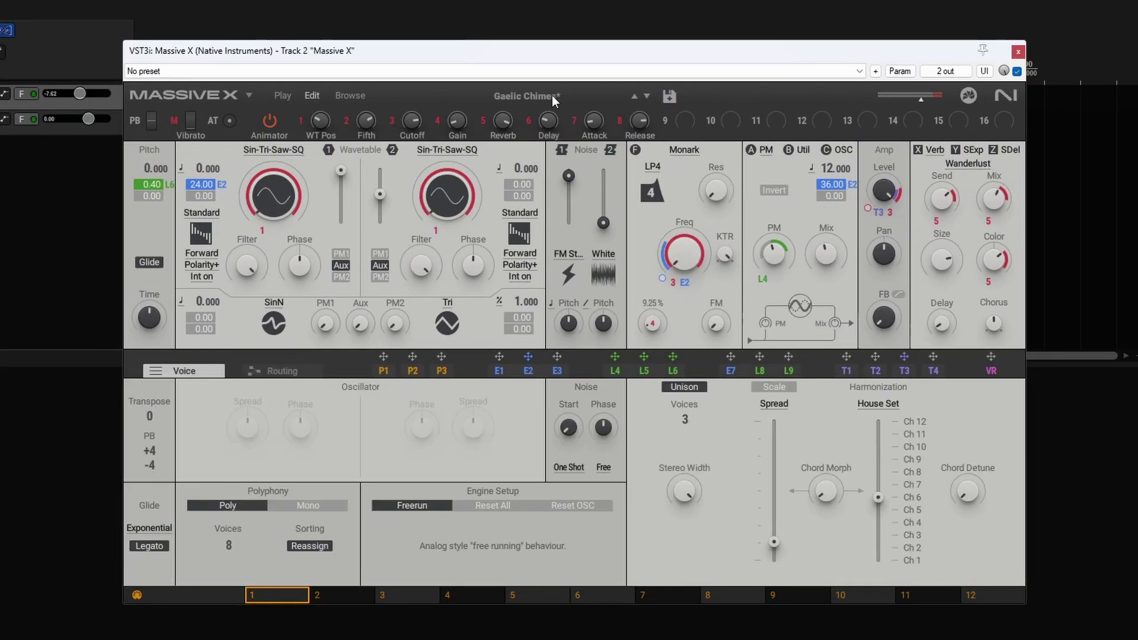
pyautogui.click(350, 96)
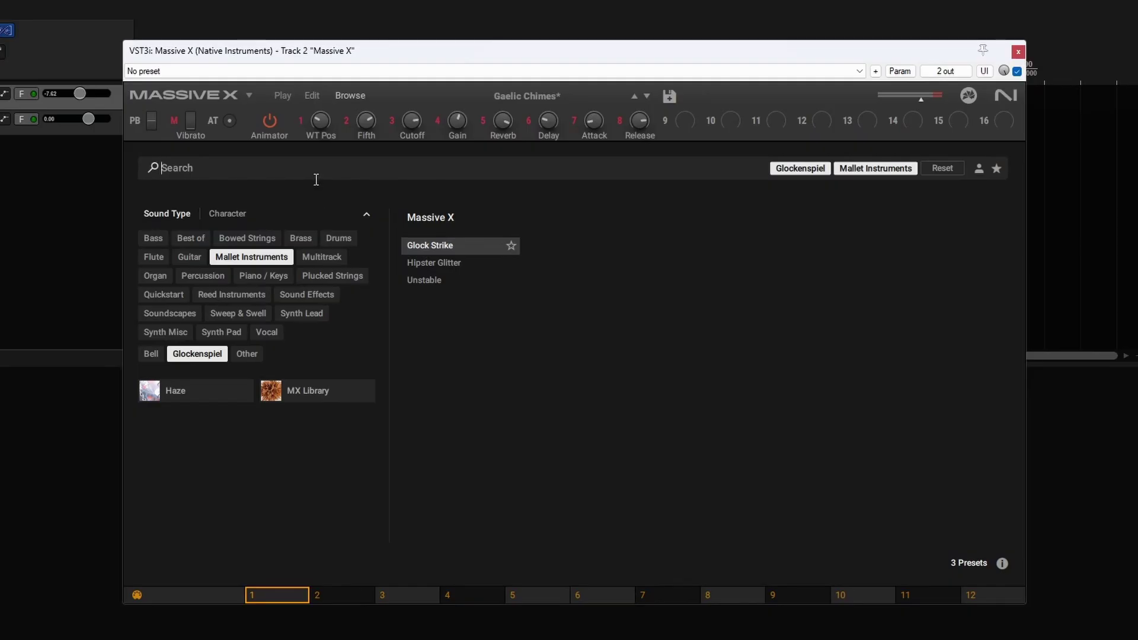
pyautogui.write('init')
pyautogui.press('Return')
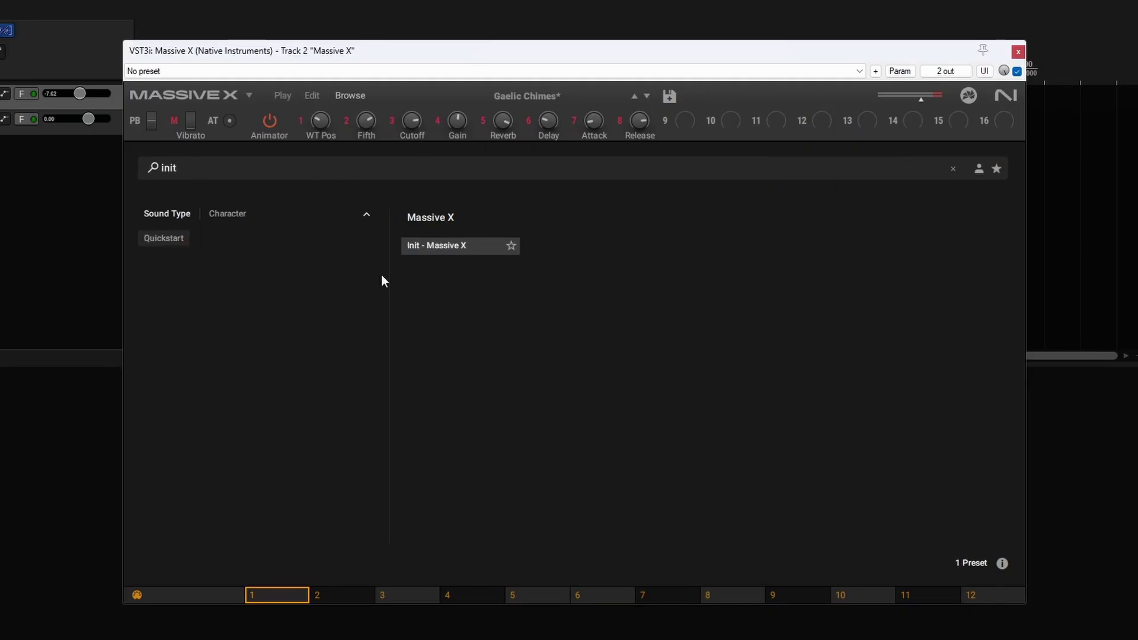
pyautogui.doubleClick(449, 245)
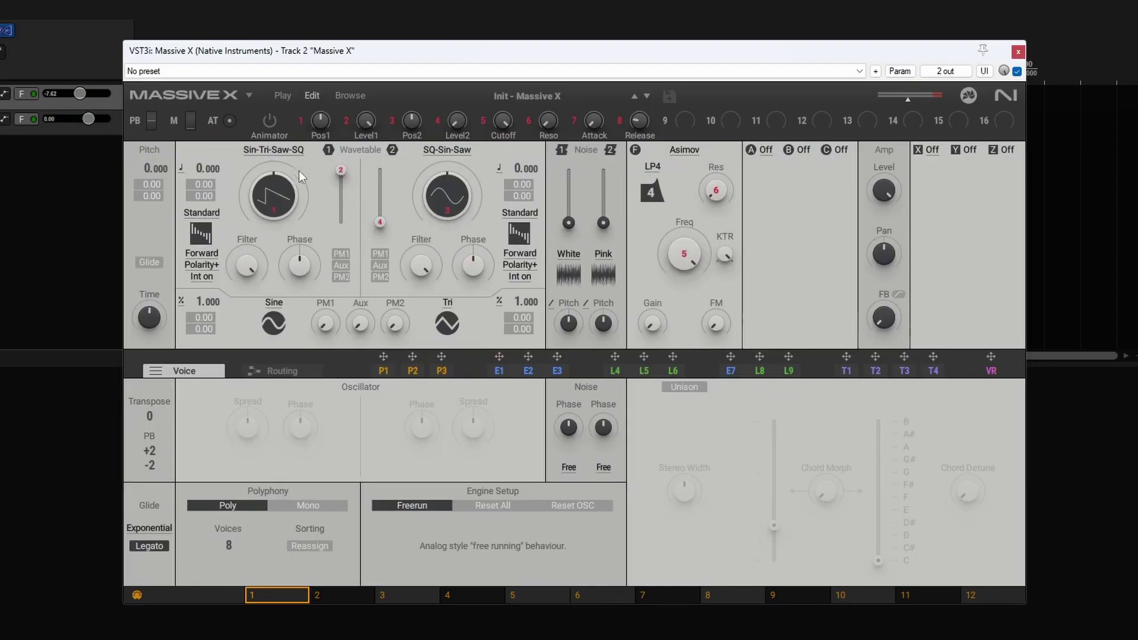
# Nudge the first oscillator's wavetable position, and view the Init preset's Routing page before returning to its Voice settings.
pyautogui.moveTo(275, 196); pyautogui.dragTo(275, 195)
pyautogui.click(308, 373)
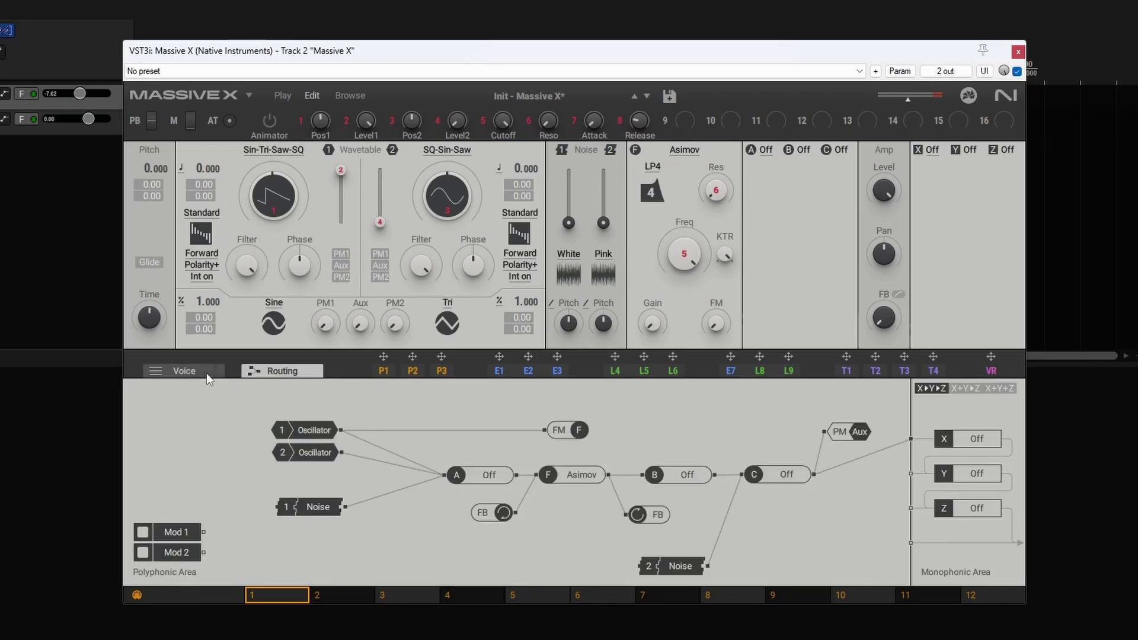
pyautogui.click(200, 370)
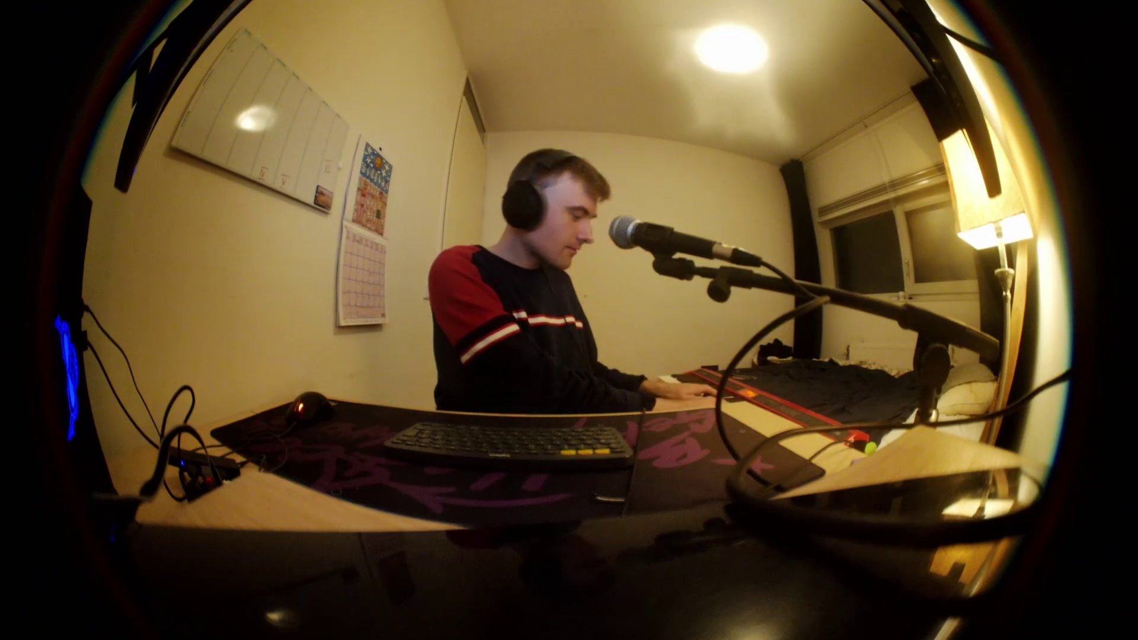